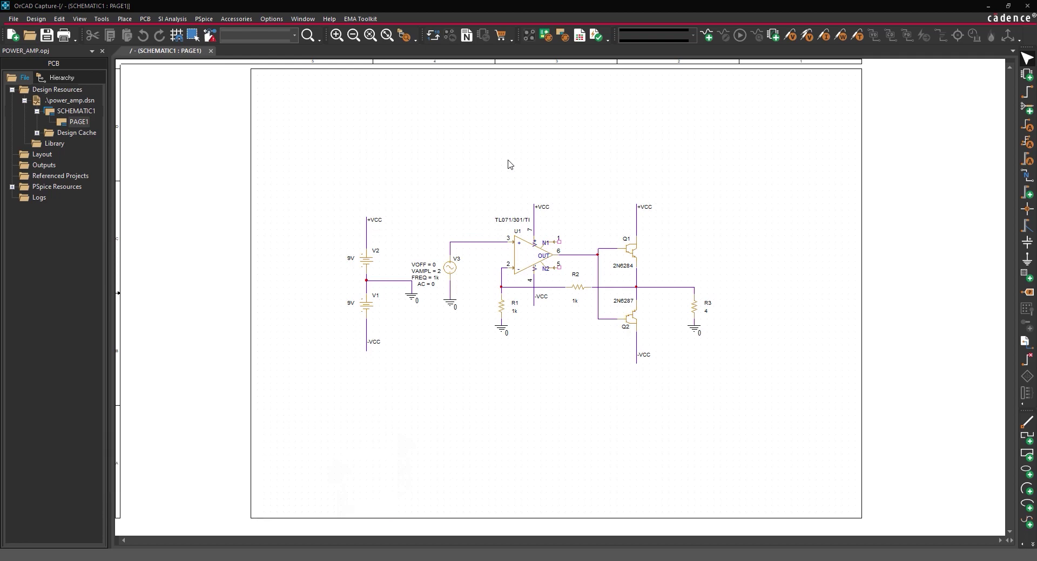
# Create a new simulation profile named POWER_AMP.
pyautogui.click(200, 20)
pyautogui.click(203, 33)
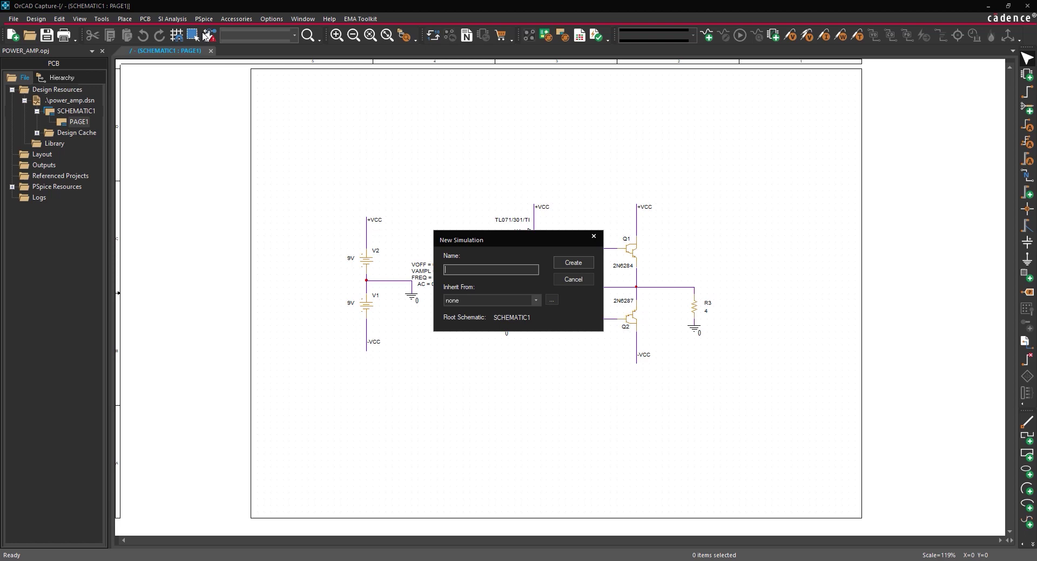
pyautogui.write('POWER_AMP')
pyautogui.click(565, 263)
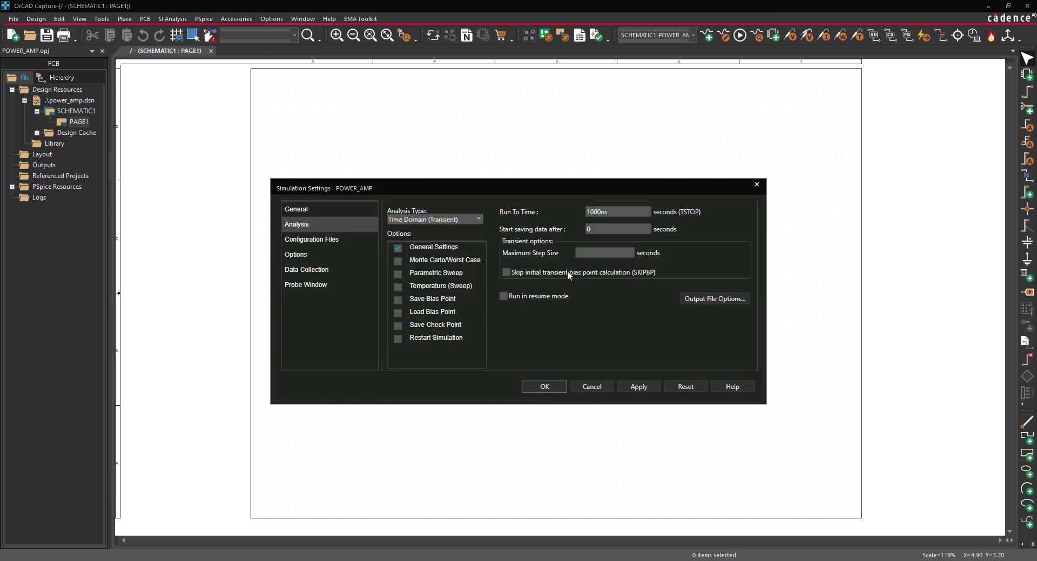
# Set the transient Run To Time to 5ms, clear start-saving time, and maximum step size 1u.
pyautogui.click(614, 212)
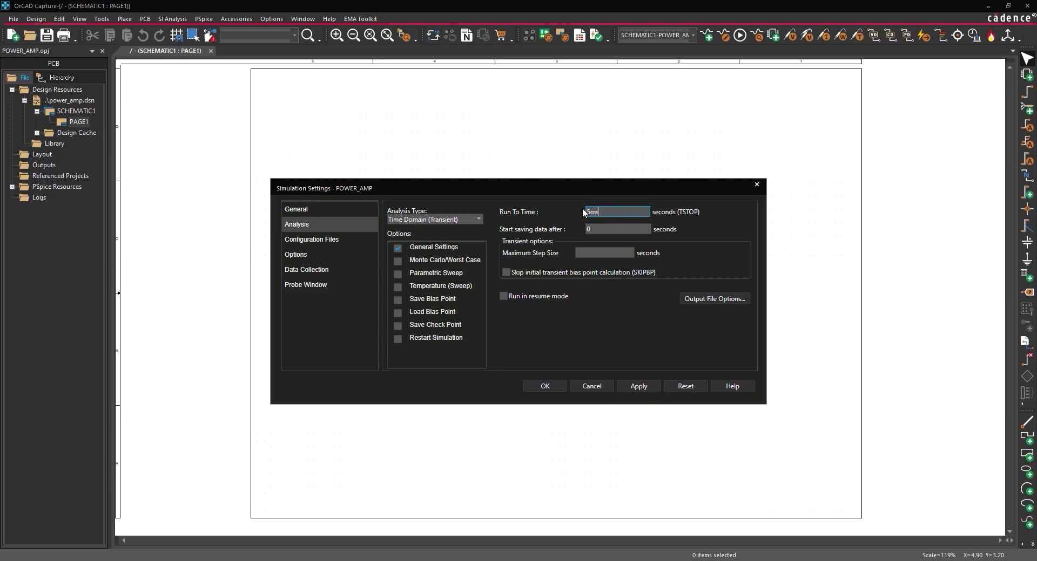
pyautogui.press('Tab')
pyautogui.press('BackSpace')
pyautogui.click(582, 254)
pyautogui.write('1u')
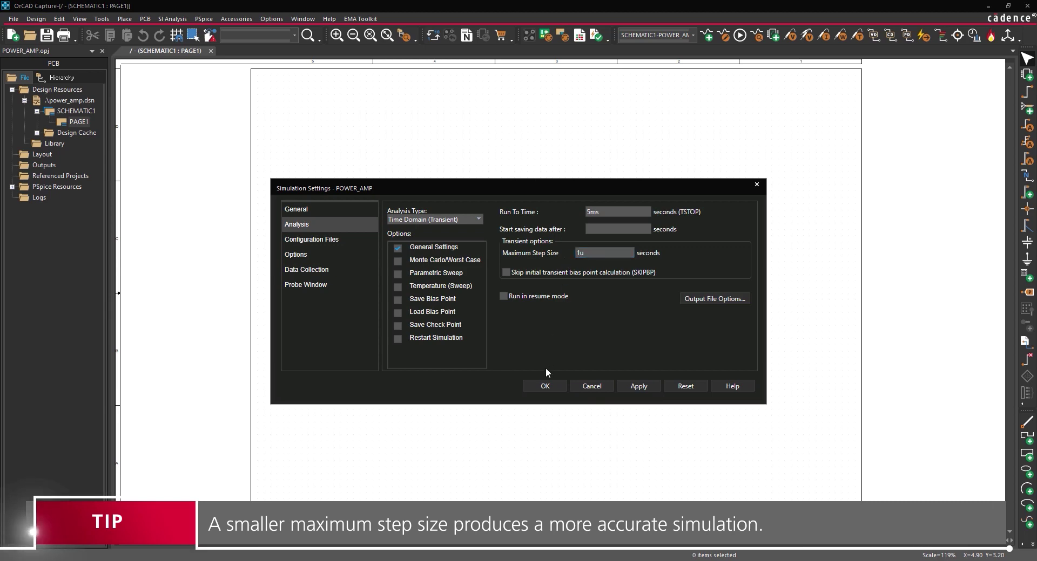
pyautogui.click(544, 388)
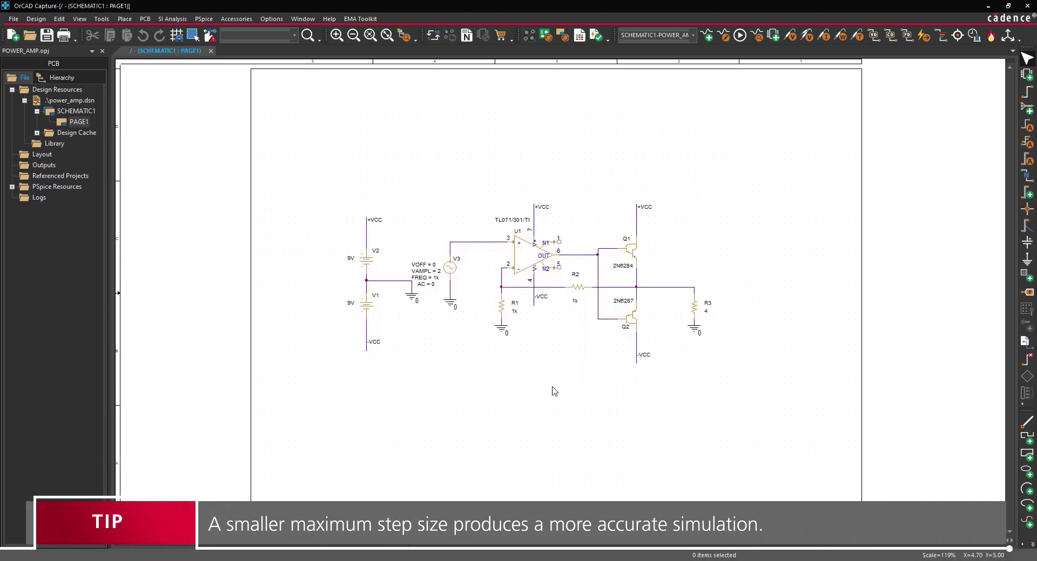
# Place a voltage marker on the wire at R3's top and run the simulation.
pyautogui.click(790, 35)
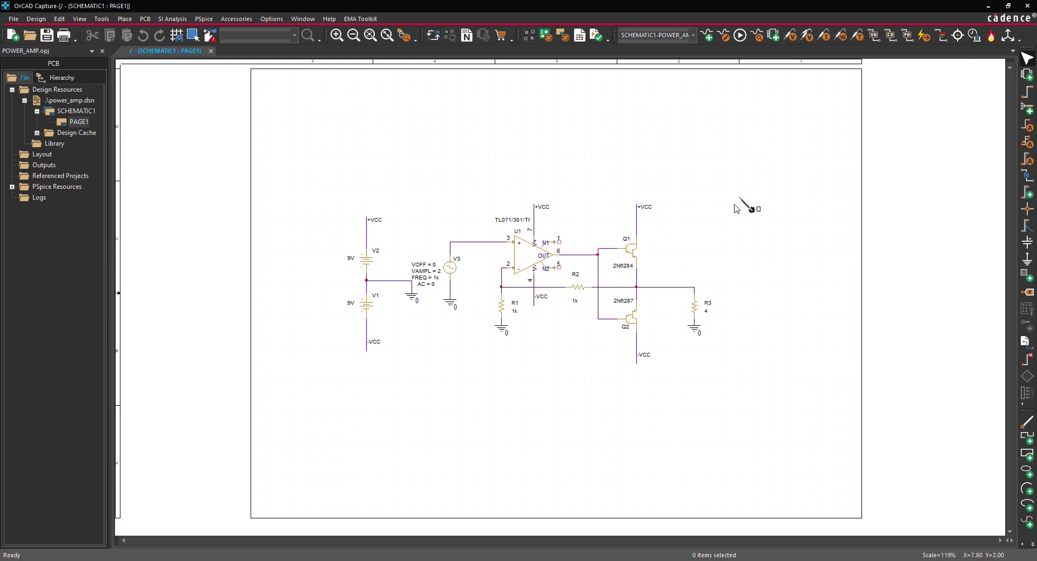
pyautogui.click(696, 288)
pyautogui.rightClick(703, 238)
pyautogui.click(733, 243)
pyautogui.click(204, 19)
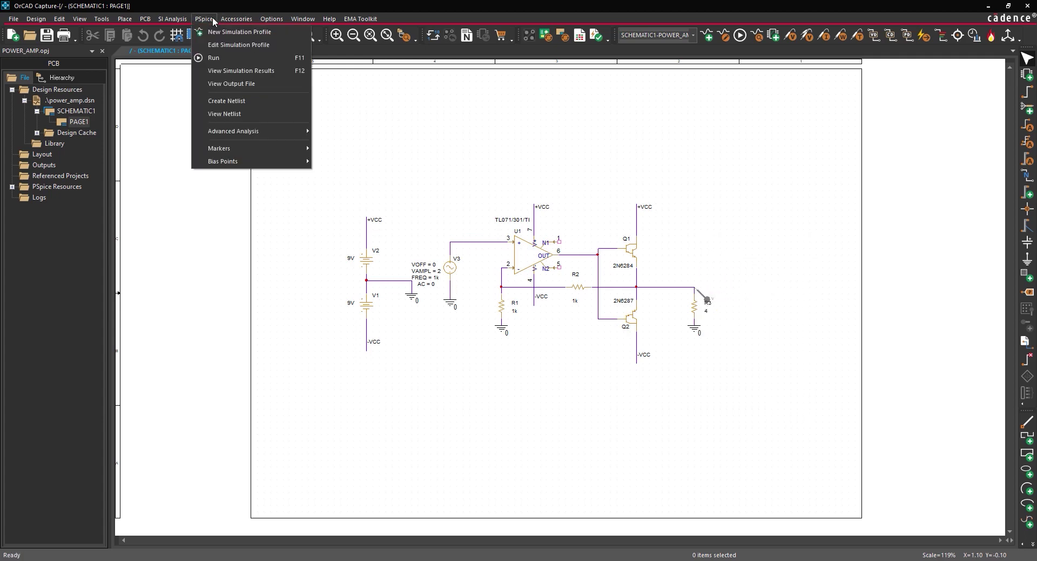
pyautogui.click(217, 58)
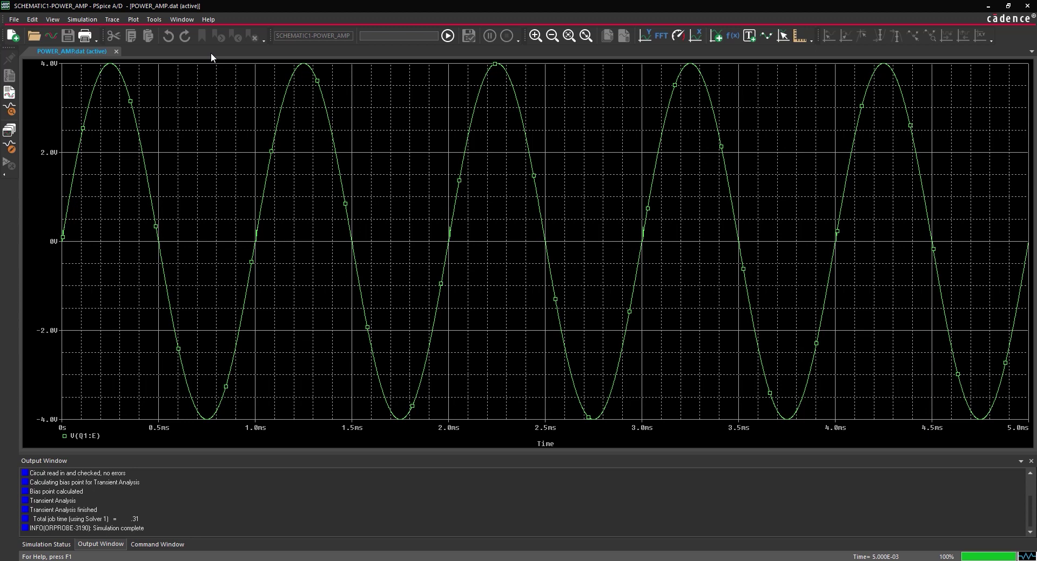
# Close the results window and change batteries V1 and V2 from 9V to 6V.
pyautogui.click(1027, 6)
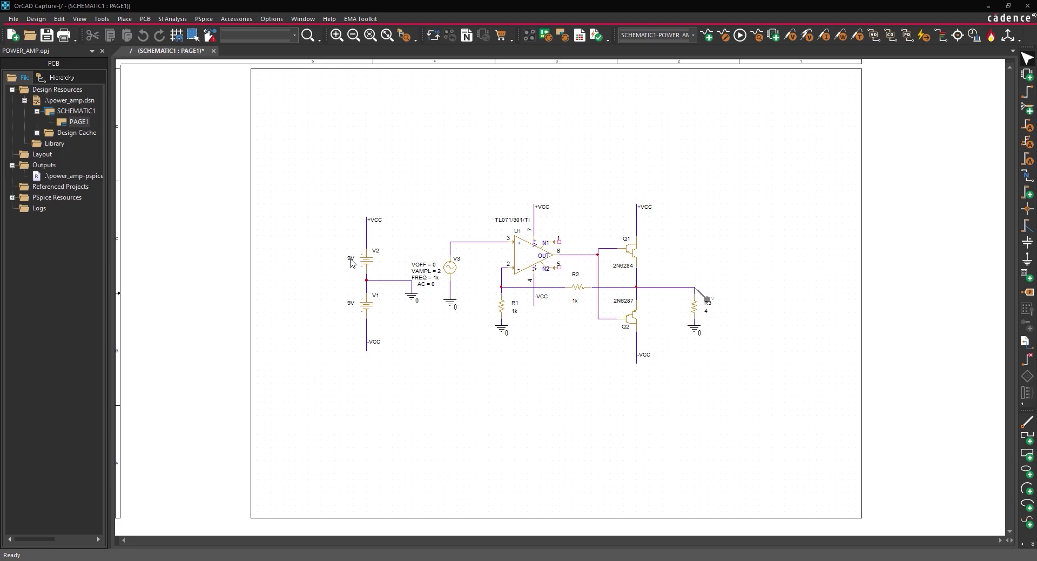
pyautogui.doubleClick(350, 305)
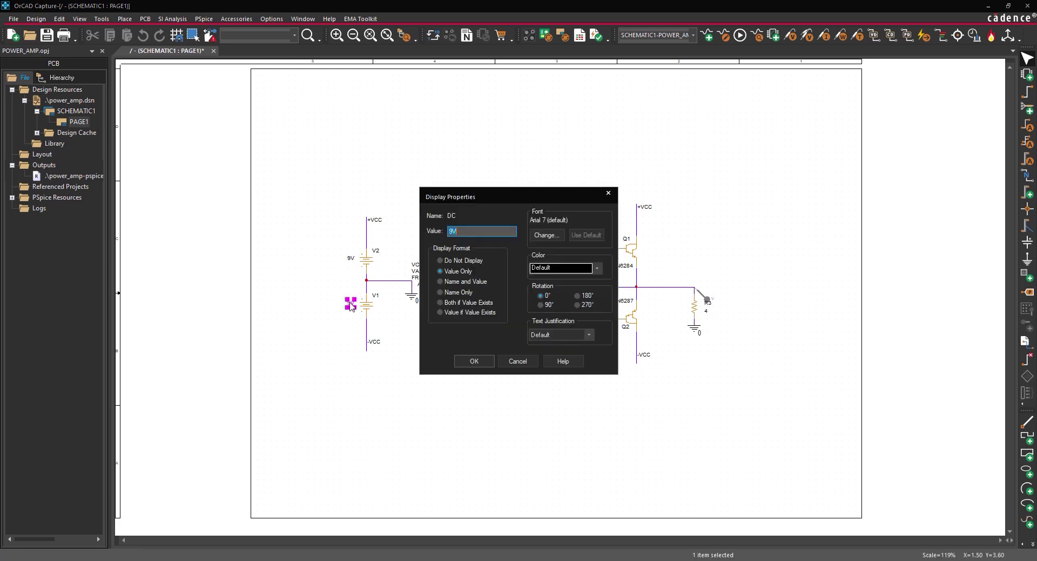
pyautogui.write('6V')
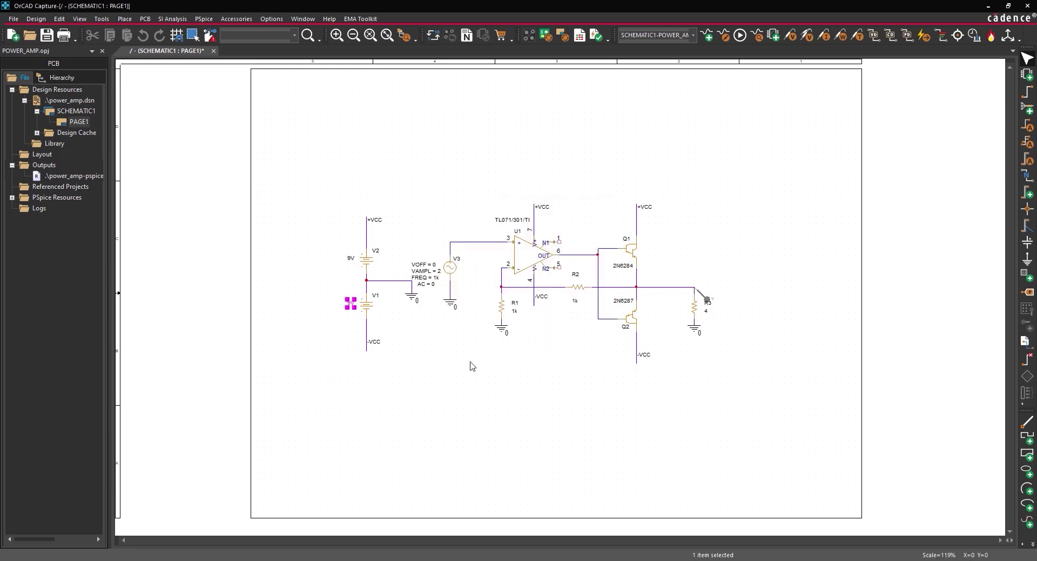
pyautogui.click(472, 362)
pyautogui.doubleClick(350, 259)
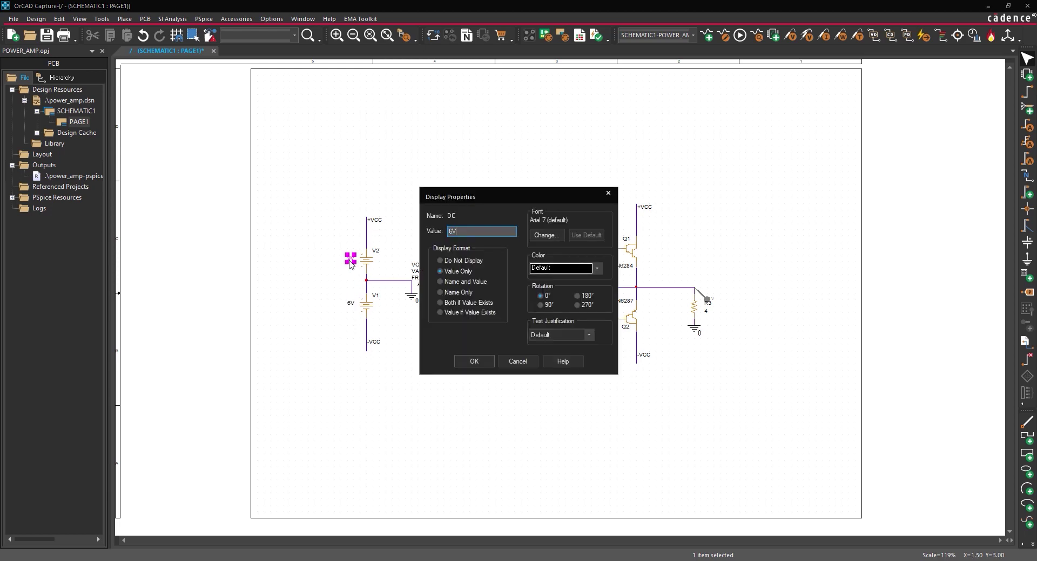
pyautogui.click(474, 362)
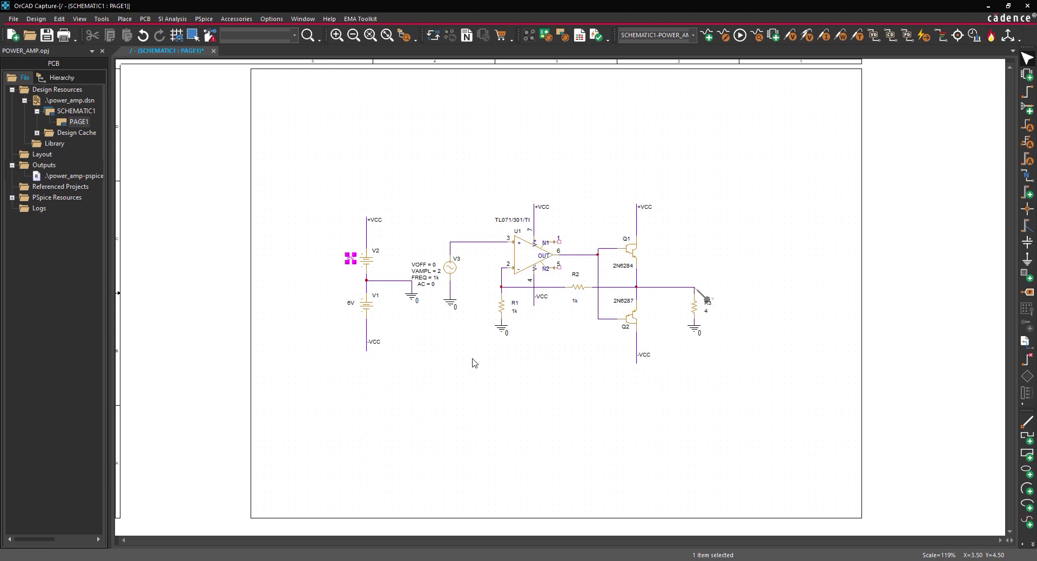
# Place a voltage marker on the wire at Q1's base and rerun the simulation.
pyautogui.click(791, 40)
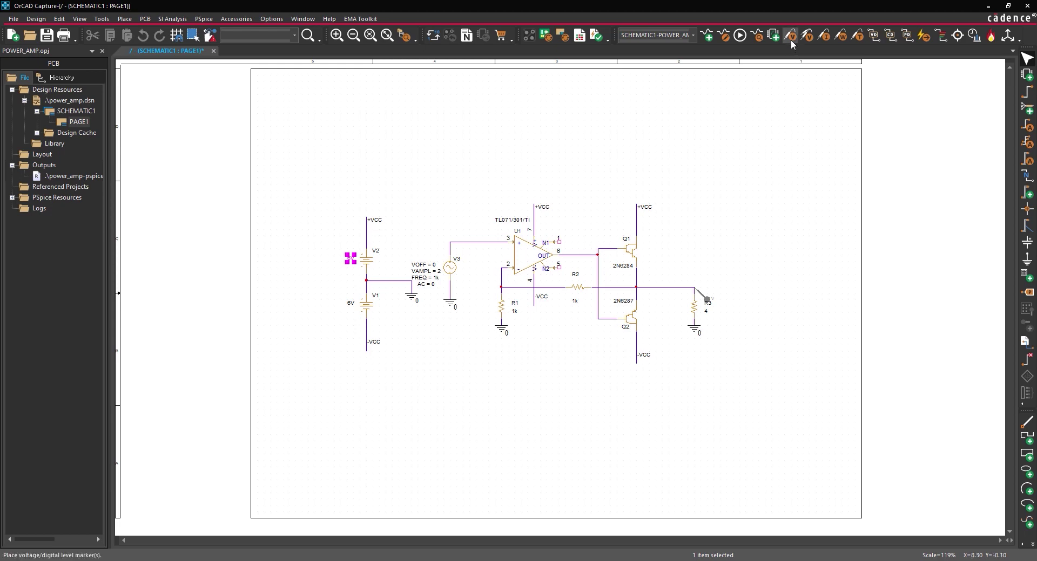
pyautogui.click(598, 255)
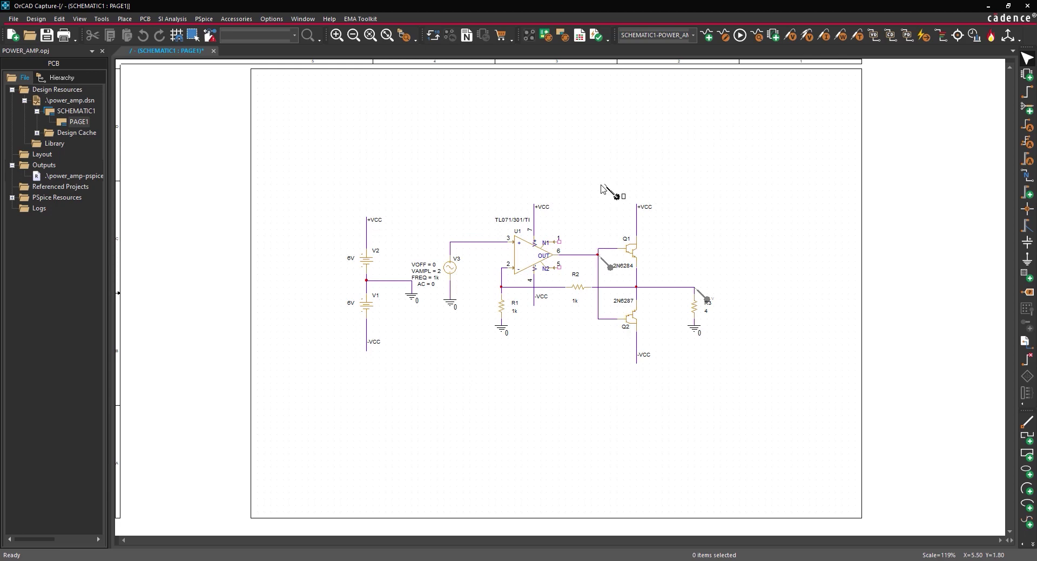
pyautogui.rightClick(601, 183)
pyautogui.click(617, 191)
pyautogui.click(204, 19)
pyautogui.click(212, 60)
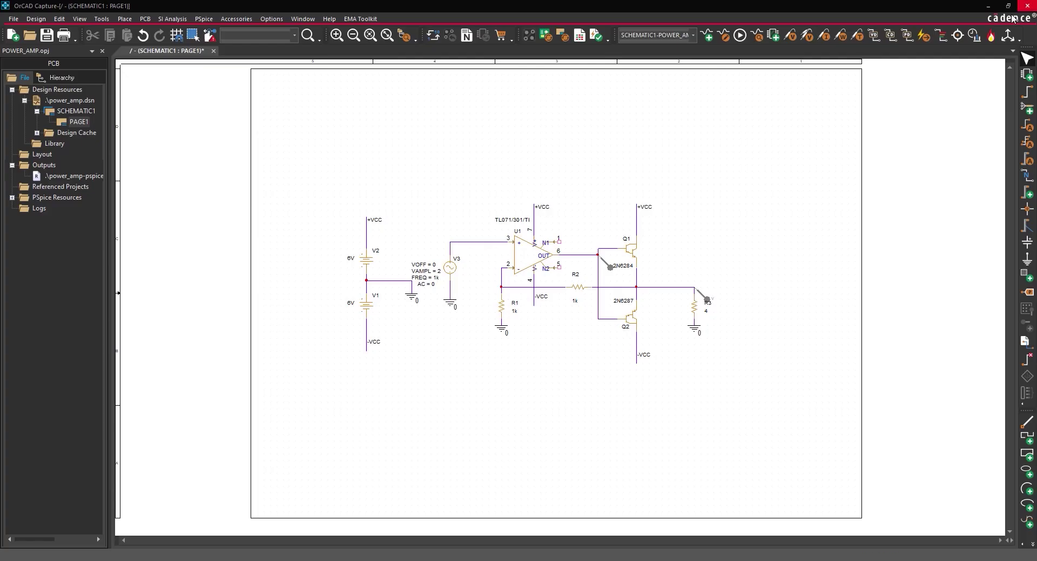
# Create a new simulation profile named POWER_SWEEP.
pyautogui.click(204, 18)
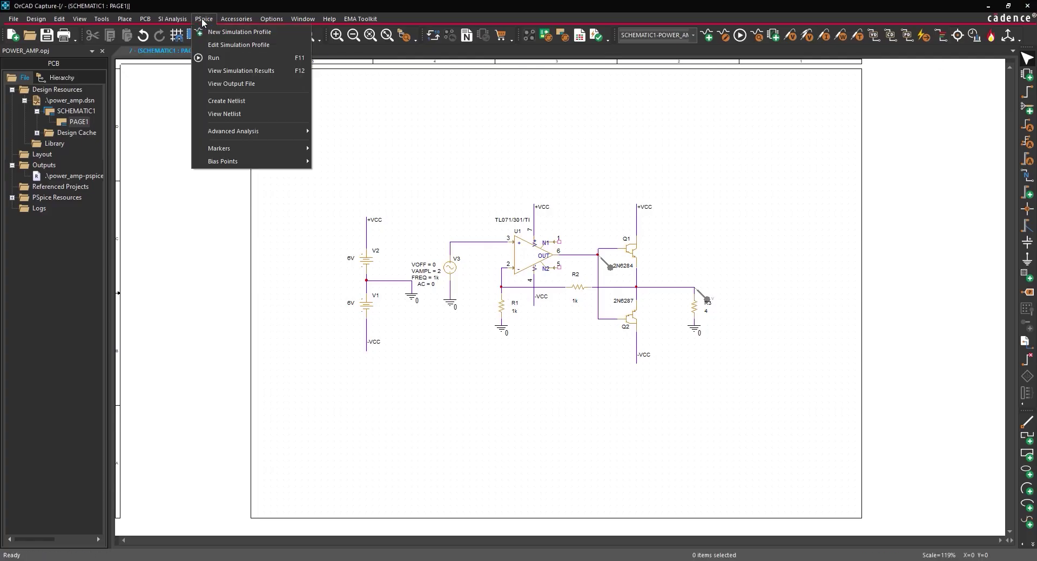
pyautogui.click(211, 32)
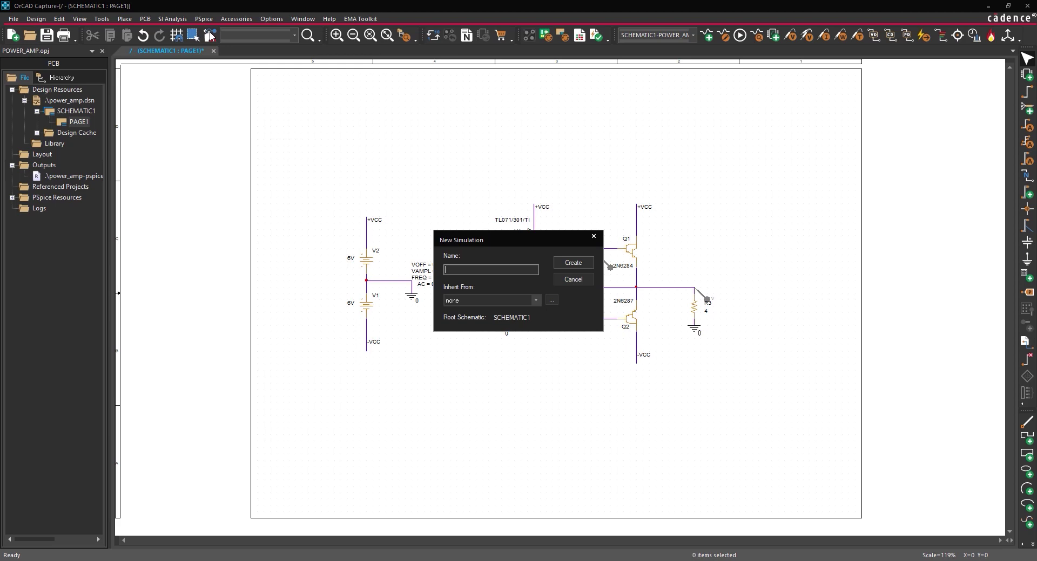
pyautogui.write('POWER_SWEEP')
pyautogui.click(573, 263)
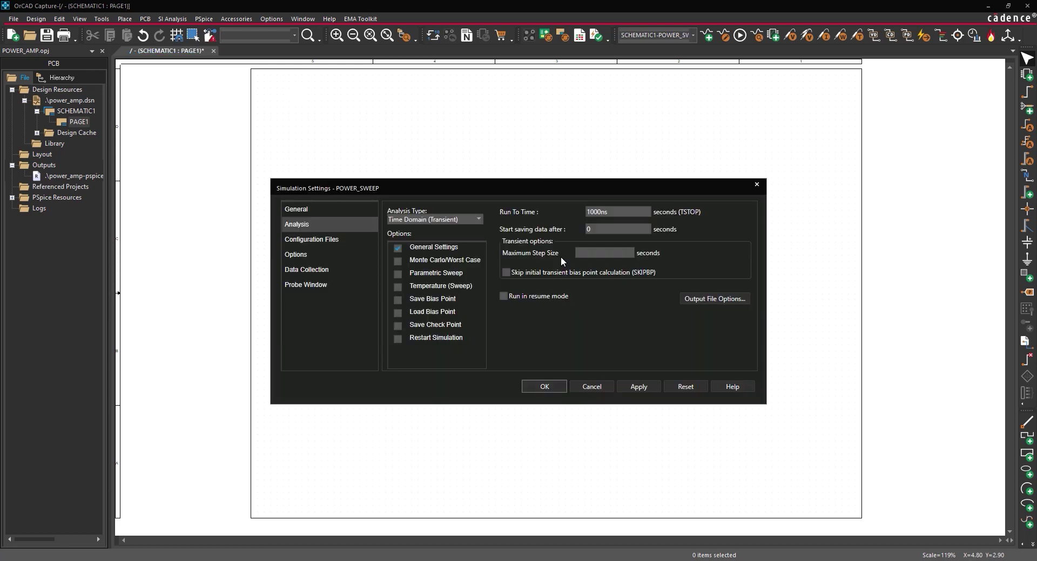
# Set it to a DC Sweep of source V2 from 6 to 9 in 0.1 increments.
pyautogui.click(478, 219)
pyautogui.click(459, 246)
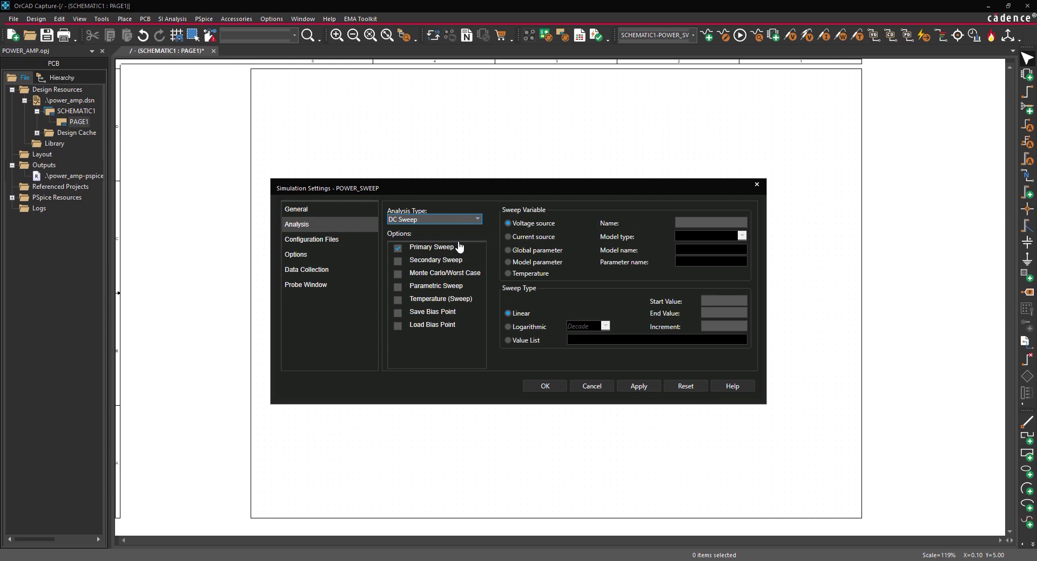
pyautogui.click(686, 222)
pyautogui.click(720, 312)
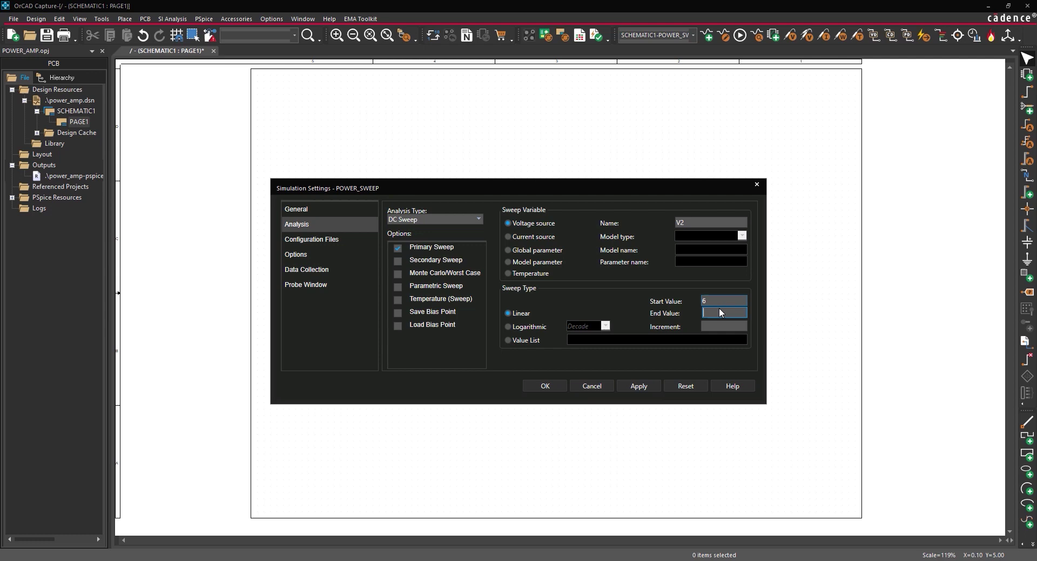
pyautogui.write('9')
# Confirm the DC sweep settings, delete the wire under V3, and move its ground down.
pyautogui.click(545, 386)
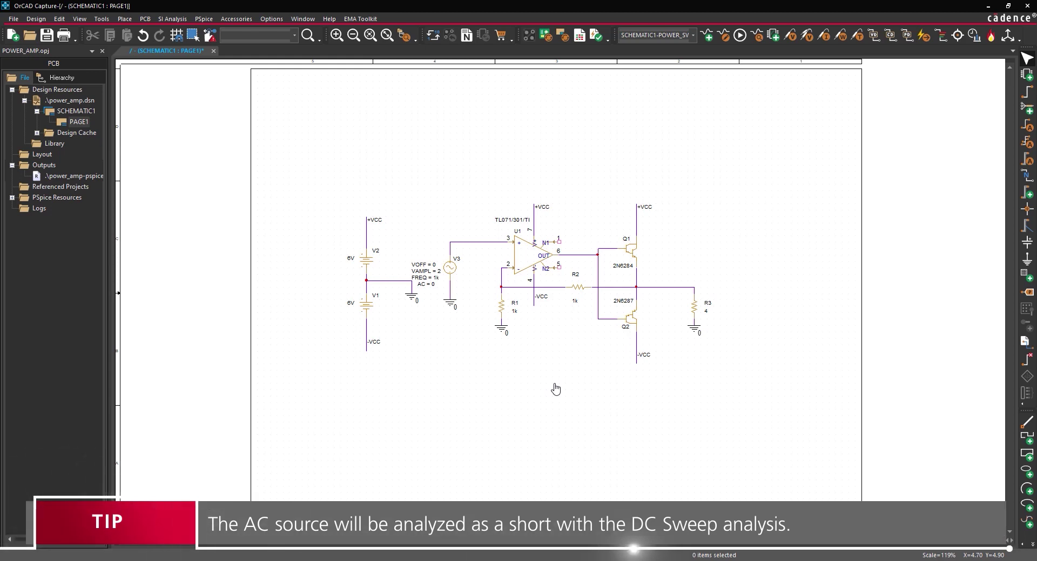
pyautogui.click(450, 286)
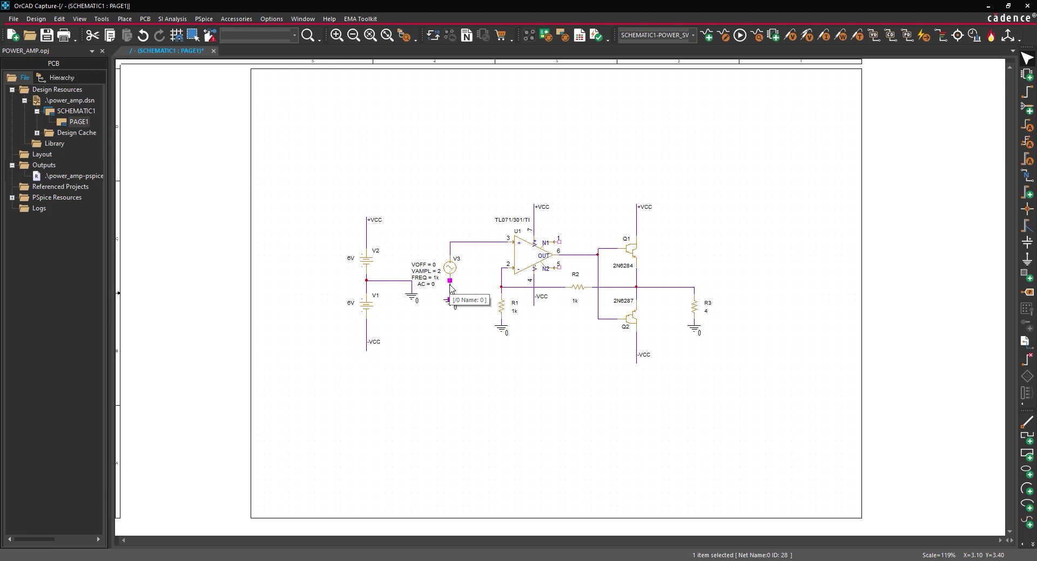
pyautogui.press('Delete')
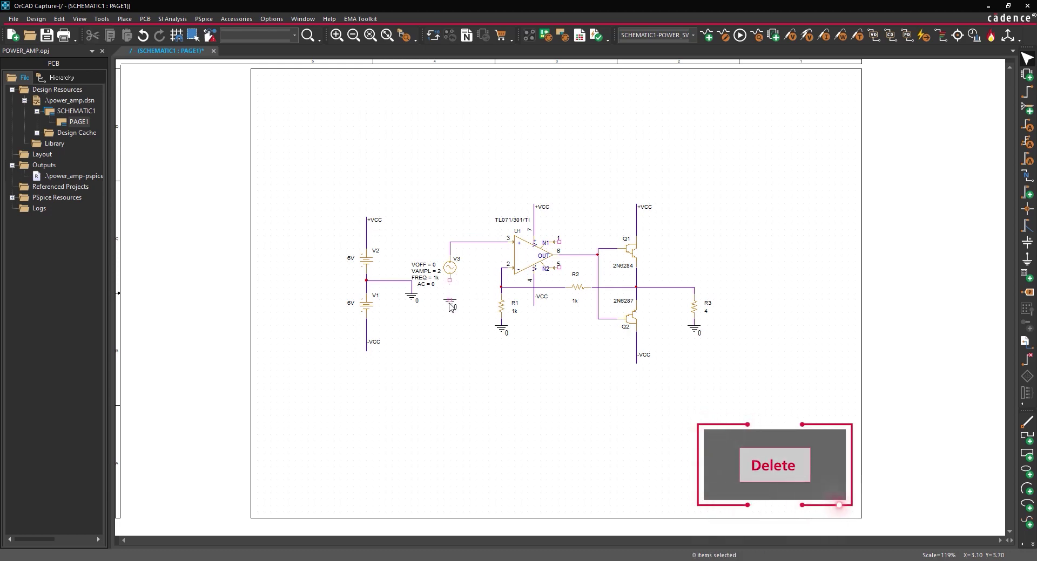
pyautogui.moveTo(451, 308); pyautogui.dragTo(451, 345)
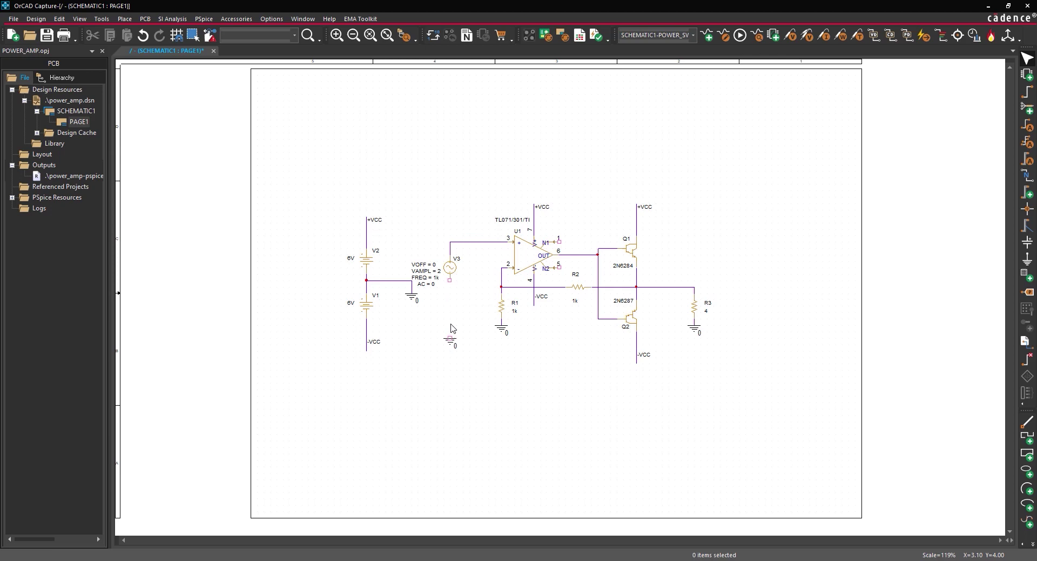
# Copy source V1 as V4 below sine source V3 and set its value to 2V.
pyautogui.click(369, 311)
pyautogui.hotkey('ctrl', 'c')
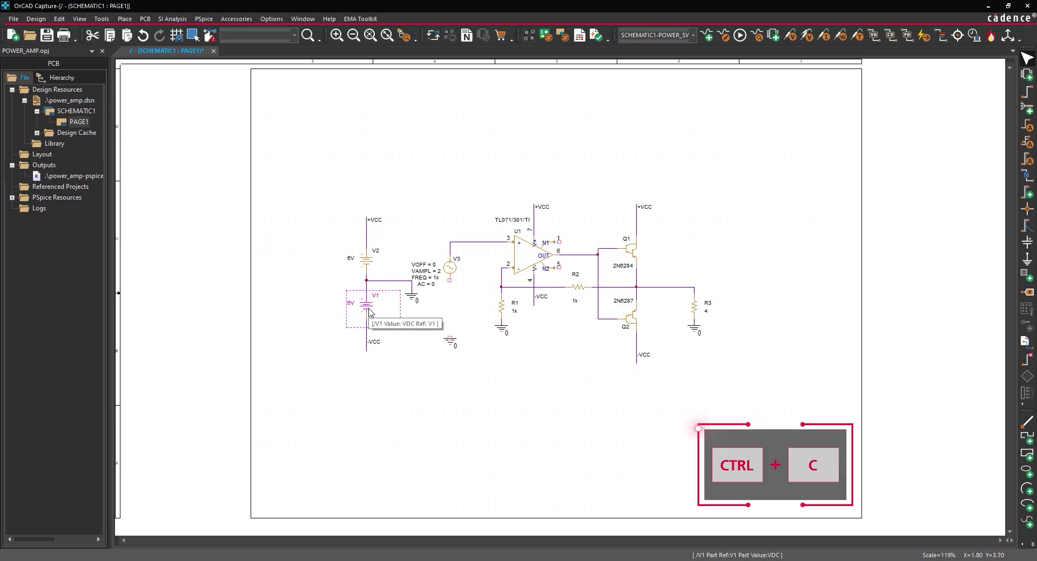
pyautogui.hotkey('ctrl', 'v')
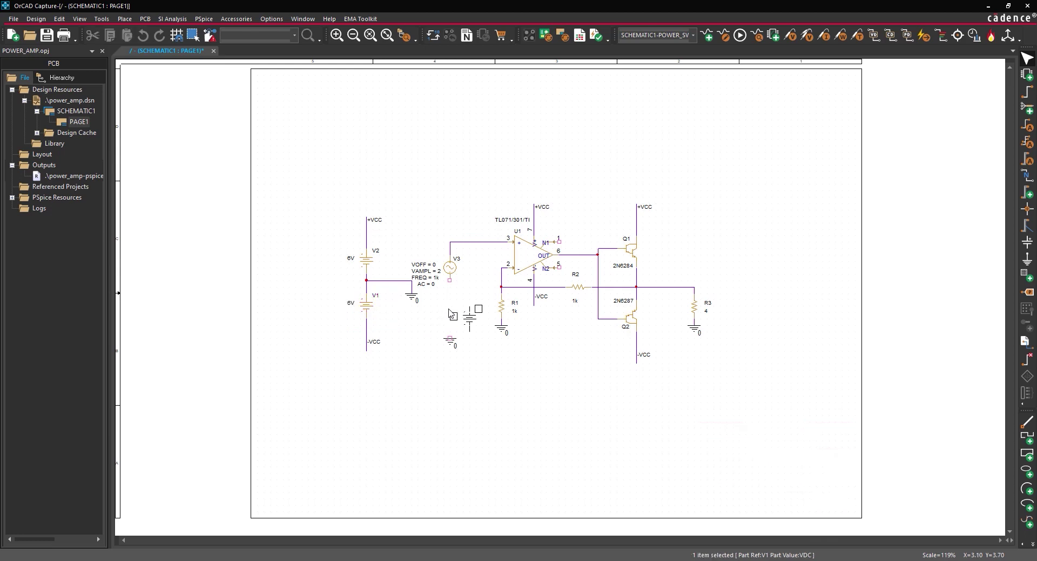
pyautogui.click(431, 298)
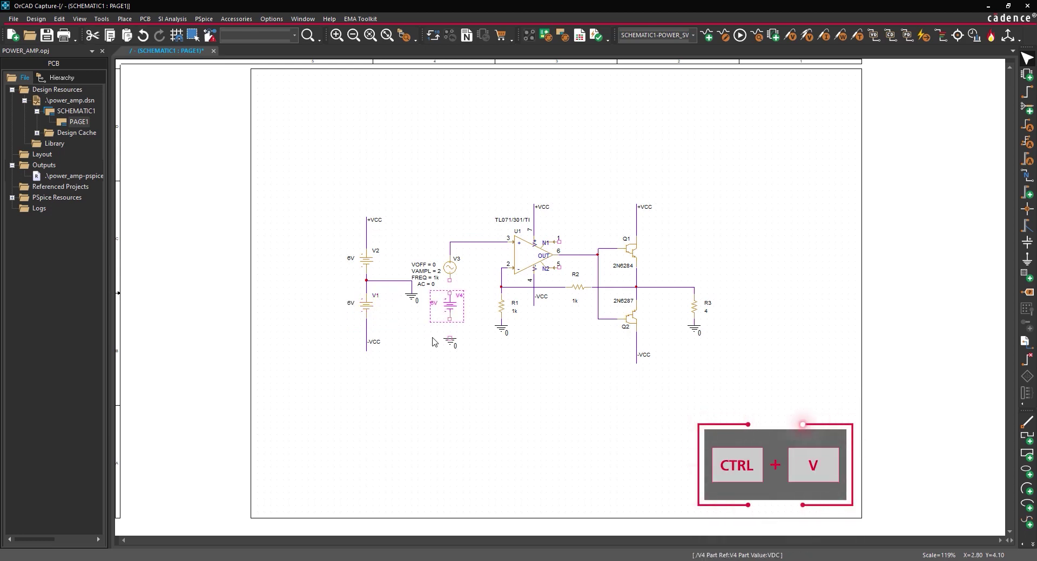
pyautogui.click(434, 341)
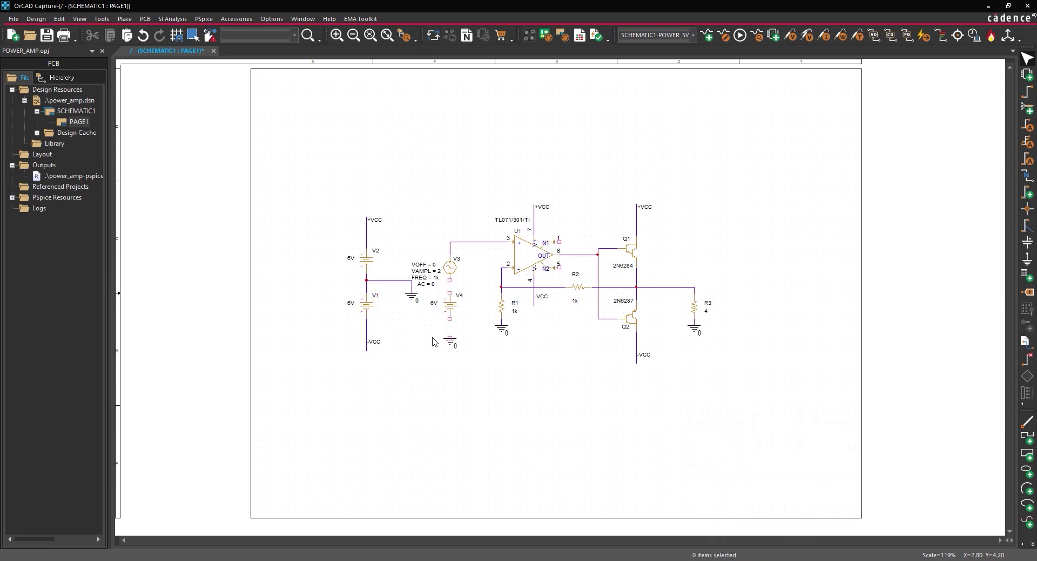
pyautogui.doubleClick(433, 303)
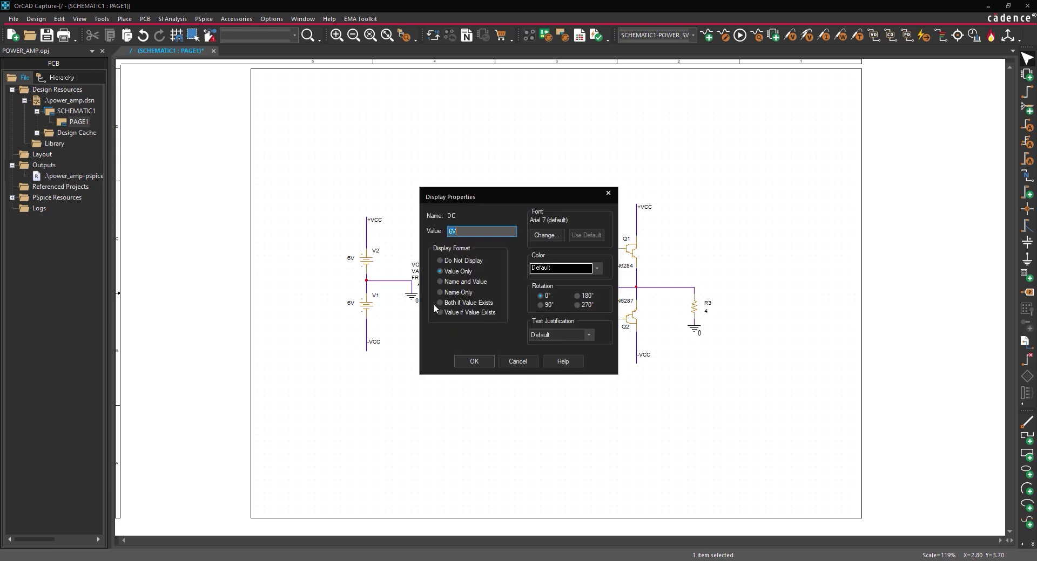
pyautogui.write('2')
pyautogui.click(479, 358)
# Draw a wire connecting V4 down to the ground symbol.
pyautogui.click(124, 19)
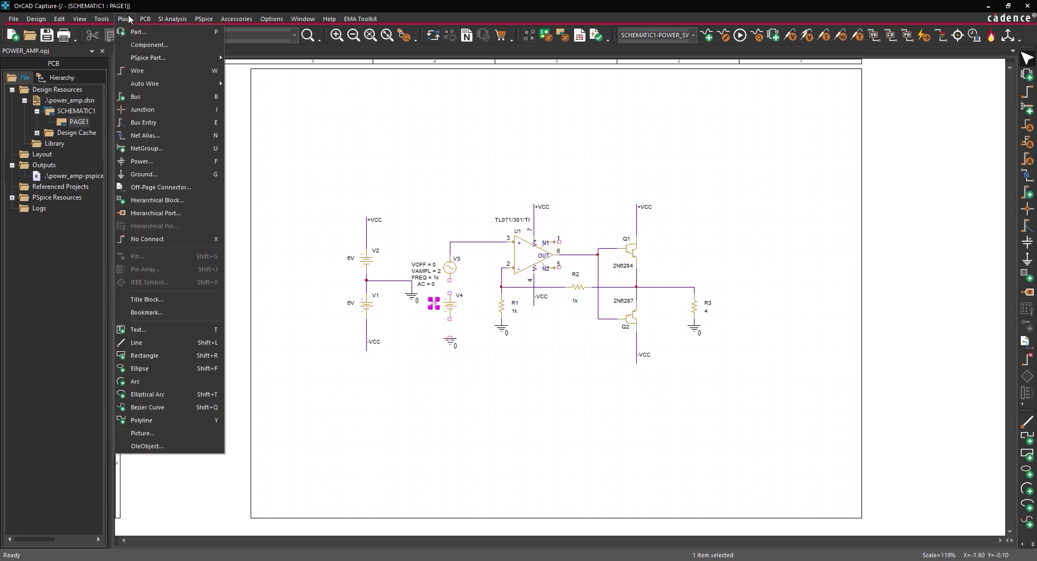
pyautogui.click(141, 70)
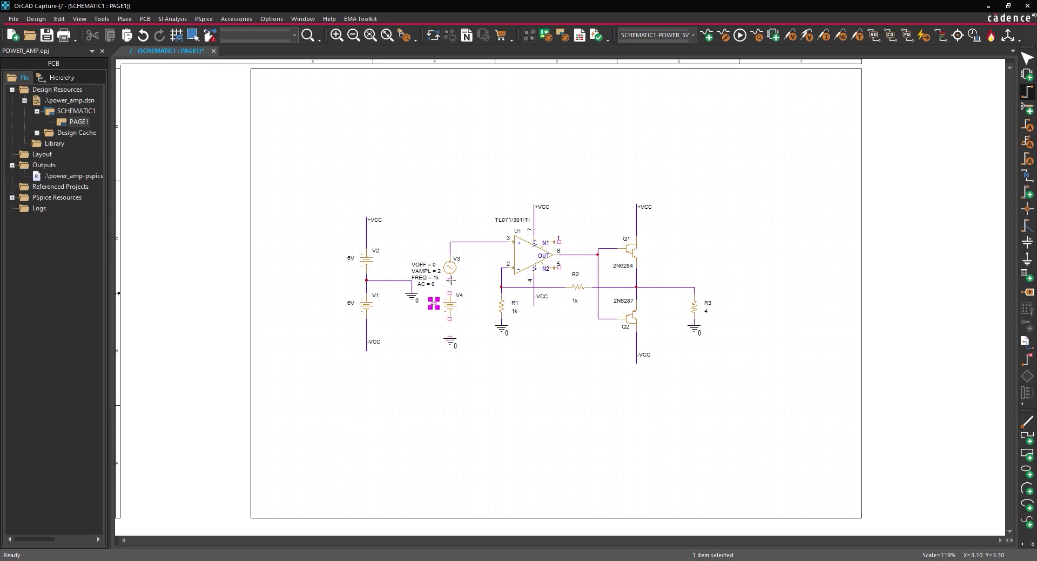
pyautogui.moveTo(450, 282); pyautogui.dragTo(450, 339)
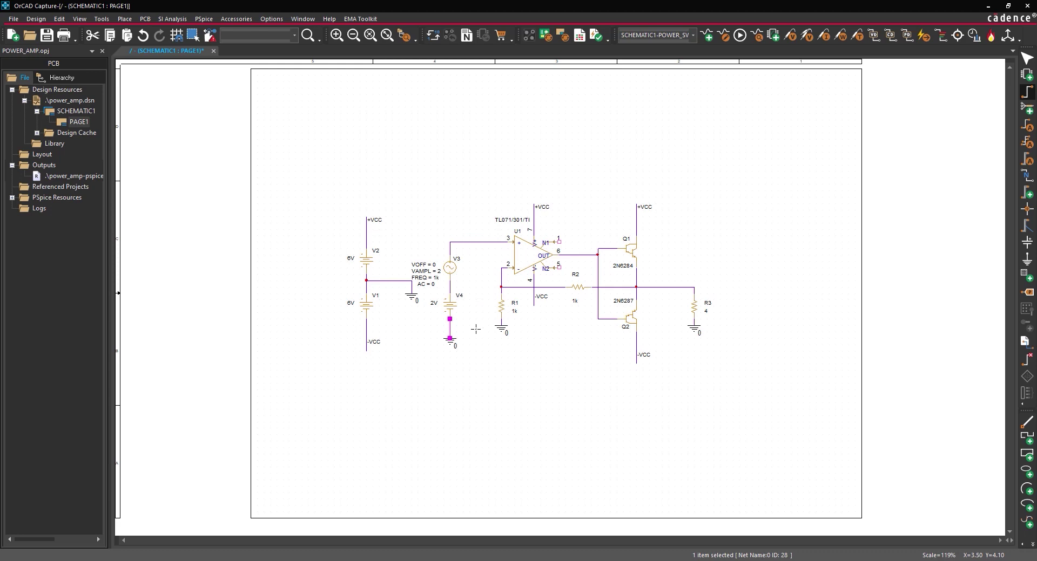
pyautogui.press('Escape')
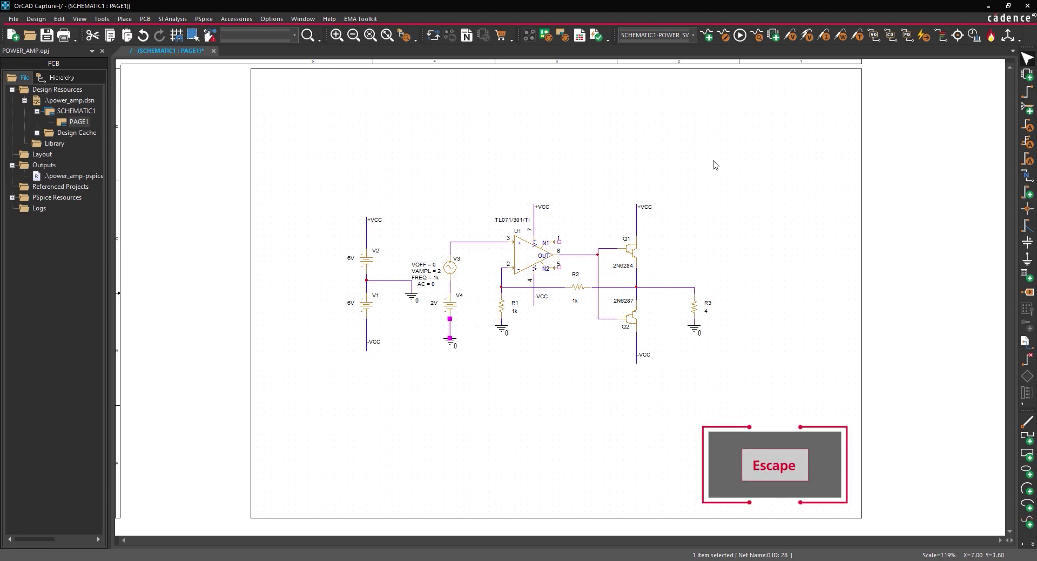
# Place a voltage marker on the output node above R3.
pyautogui.click(785, 38)
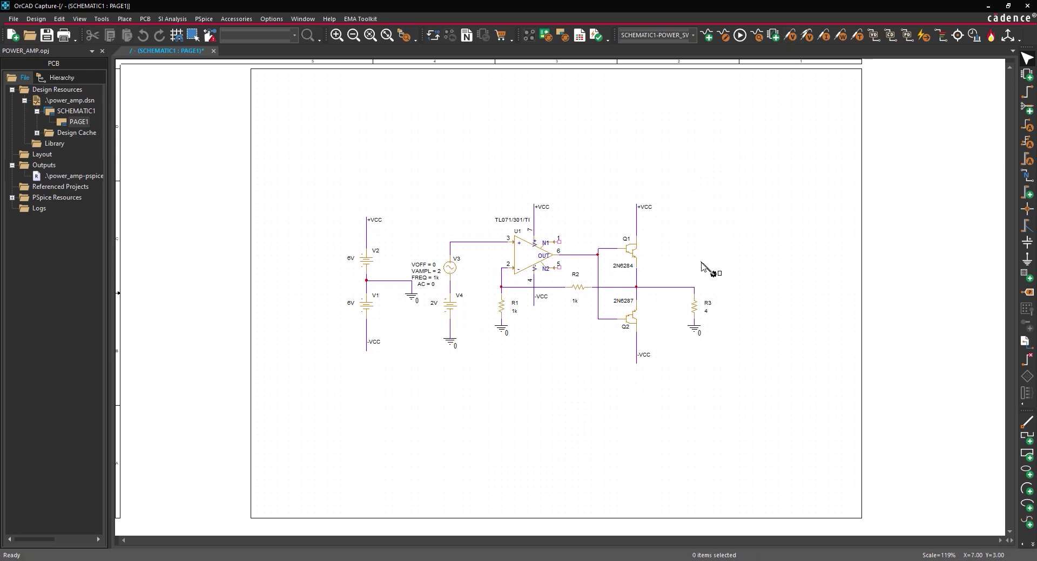
pyautogui.rightClick(700, 246)
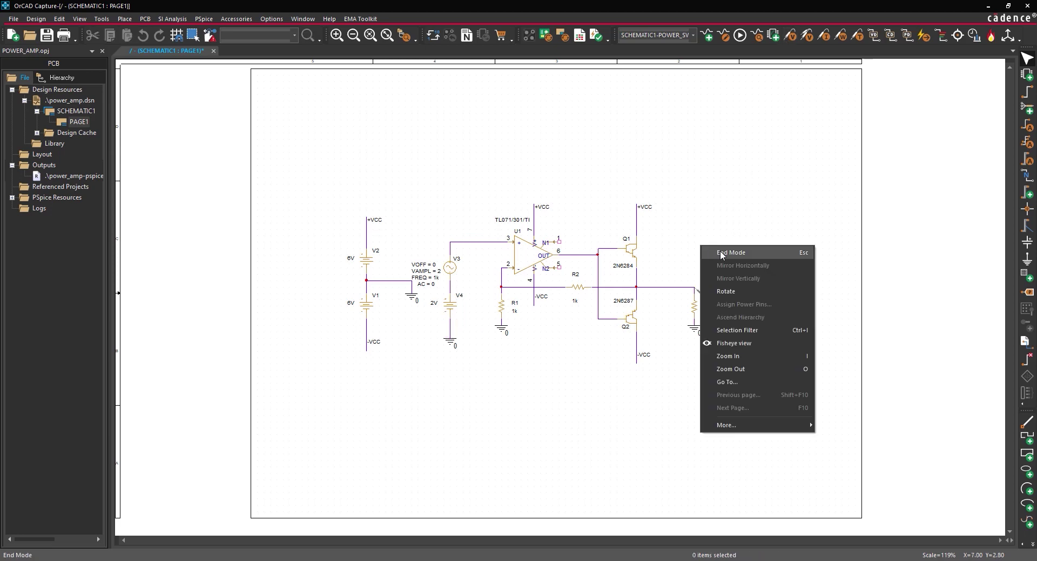
pyautogui.click(722, 255)
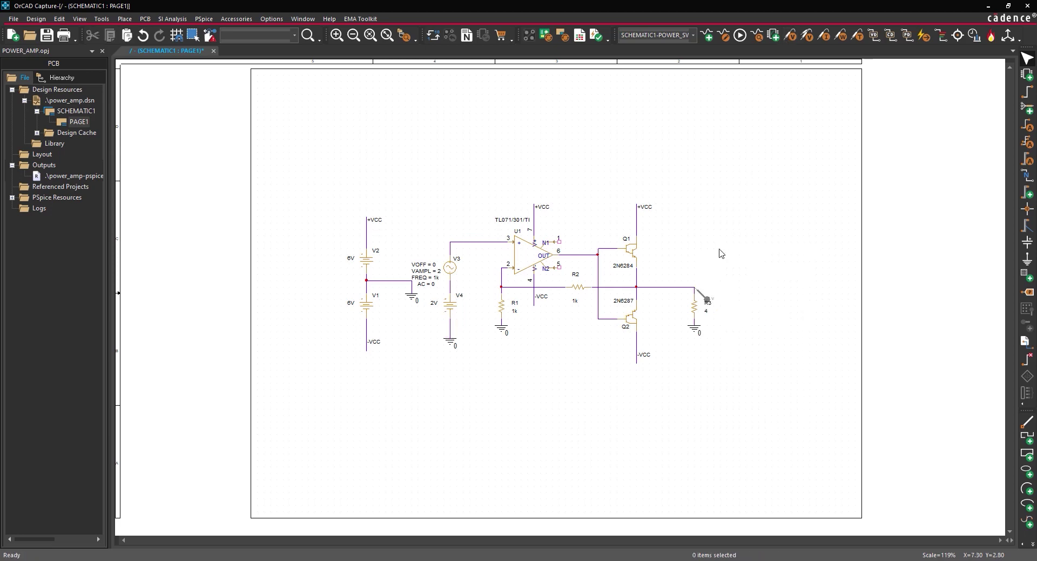
# Run the POWER_SWEEP DC sweep and view V(Q1:E) against V_V2.
pyautogui.click(205, 19)
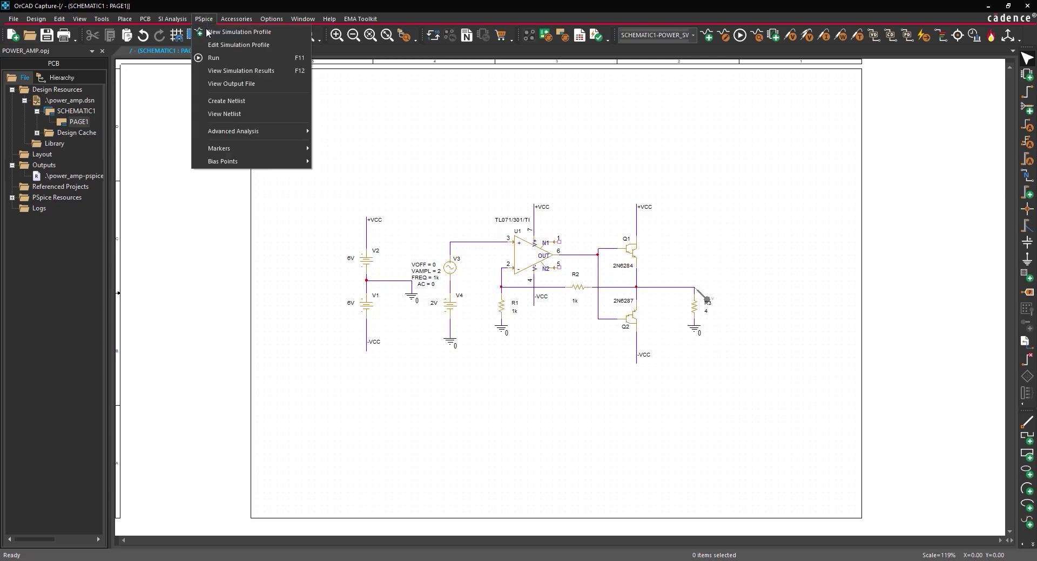
pyautogui.click(209, 58)
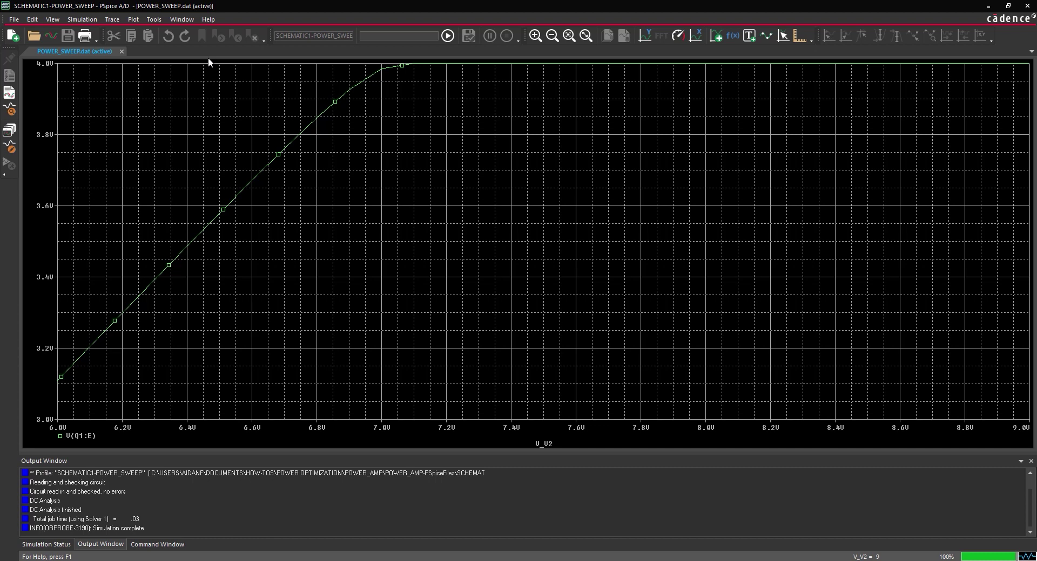
# Close the results, delete the 2V source V4, and wire V3 directly to ground.
pyautogui.click(1027, 6)
pyautogui.click(453, 313)
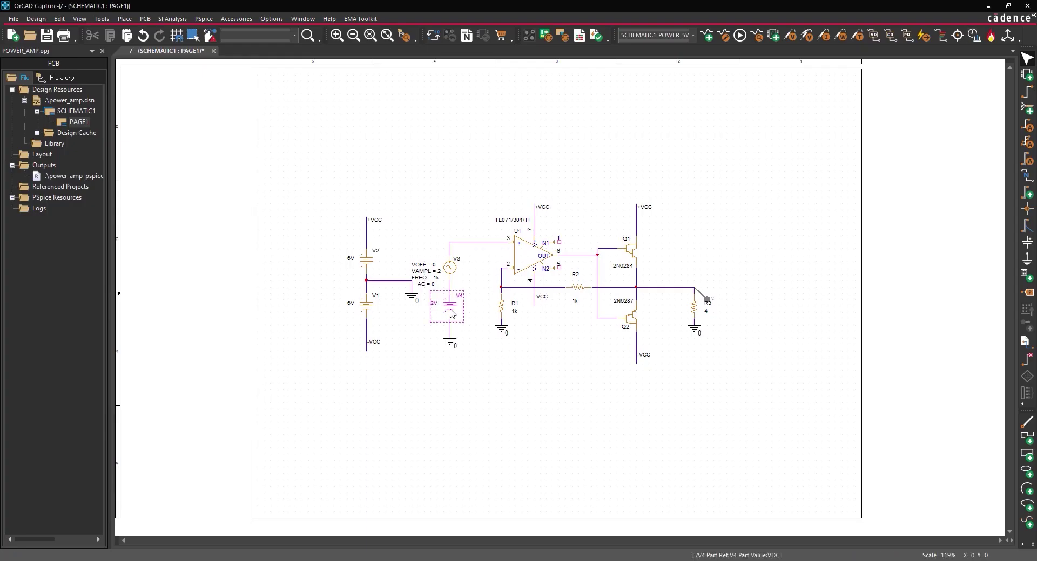
pyautogui.press('Delete')
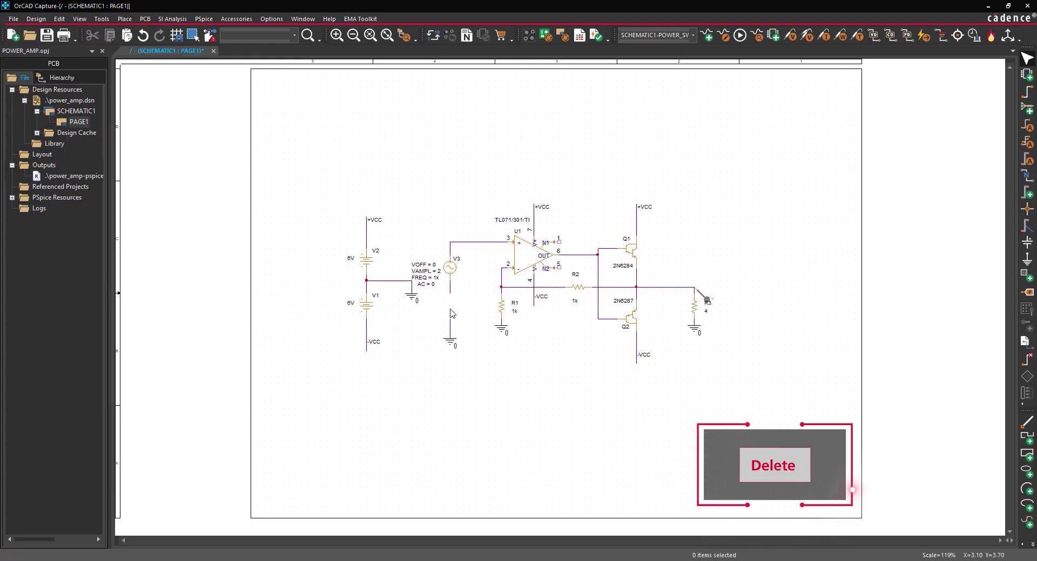
pyautogui.click(449, 320)
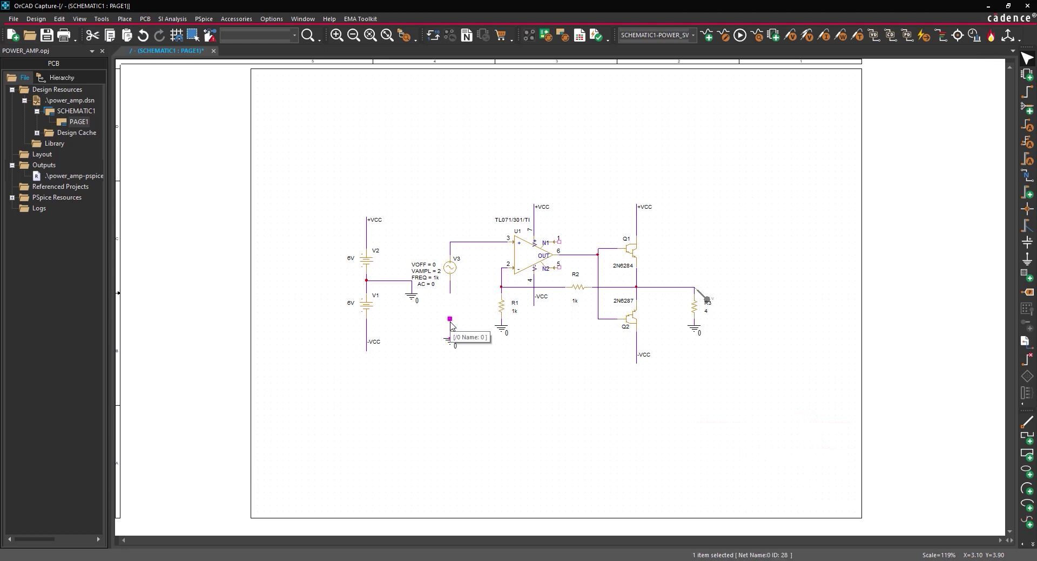
pyautogui.moveTo(449, 319); pyautogui.dragTo(450, 293)
pyautogui.click(463, 296)
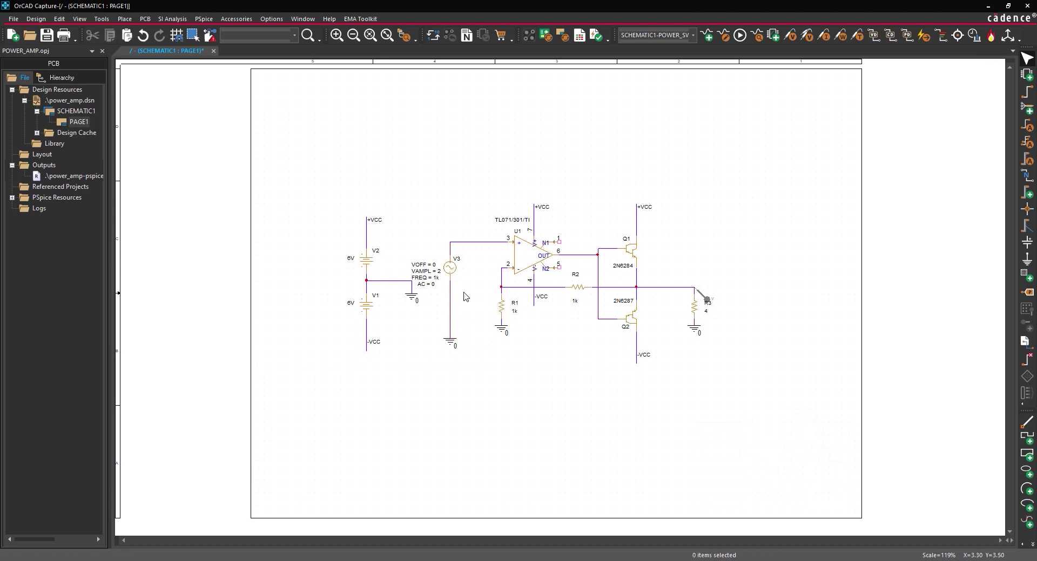
# Set supplies V1 and V2 to 7.2V, then select the POWER_AMP profile and run it.
pyautogui.doubleClick(353, 306)
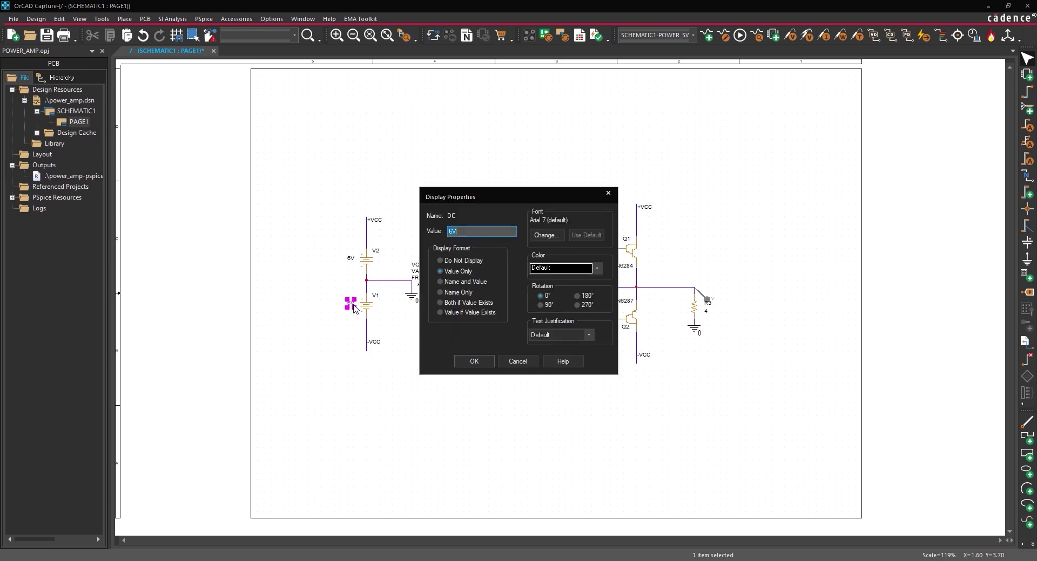
pyautogui.write('7.2')
pyautogui.click(473, 361)
pyautogui.doubleClick(350, 259)
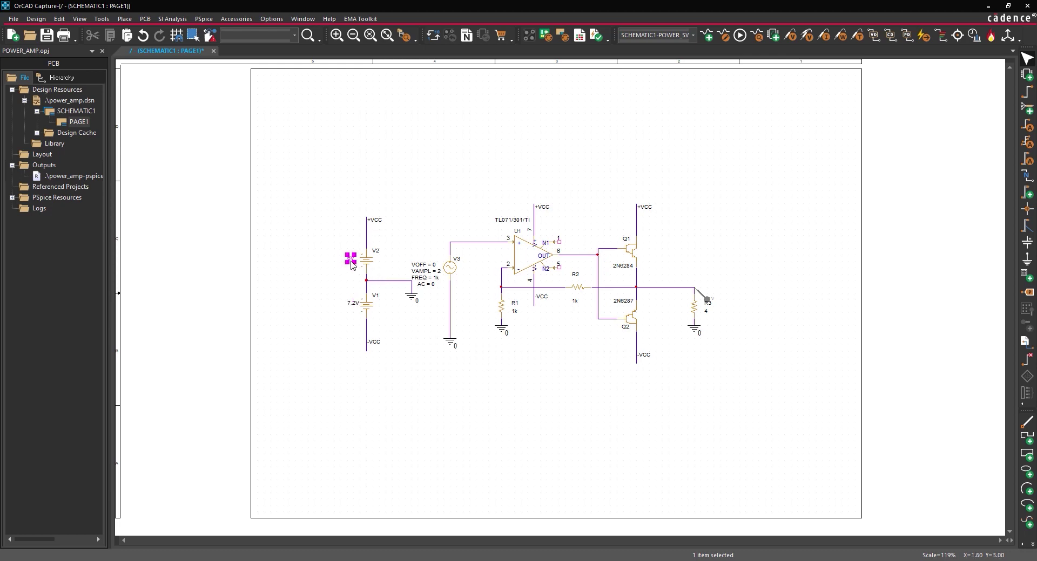
pyautogui.write('7.2V')
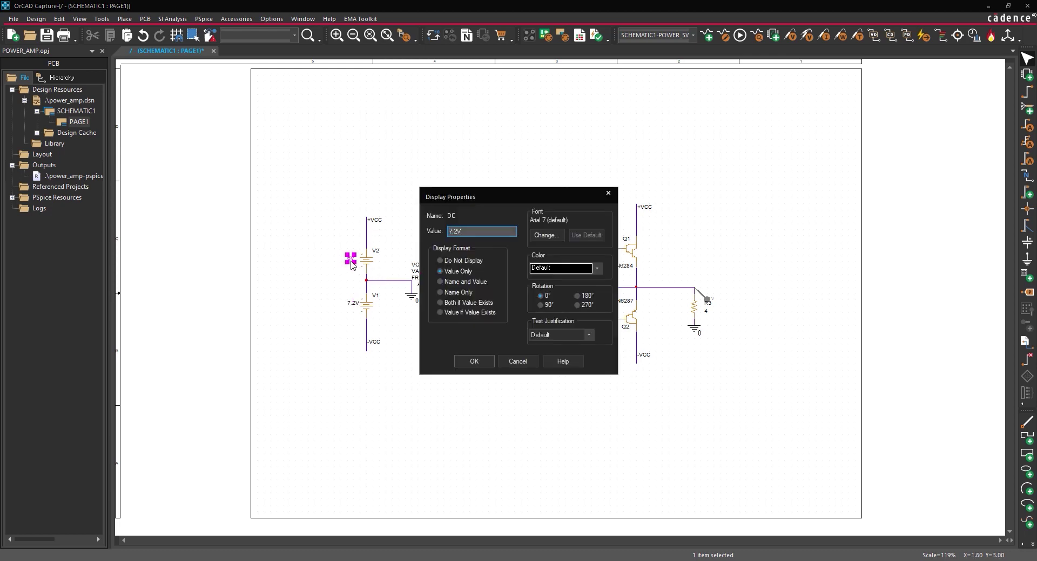
pyautogui.click(466, 364)
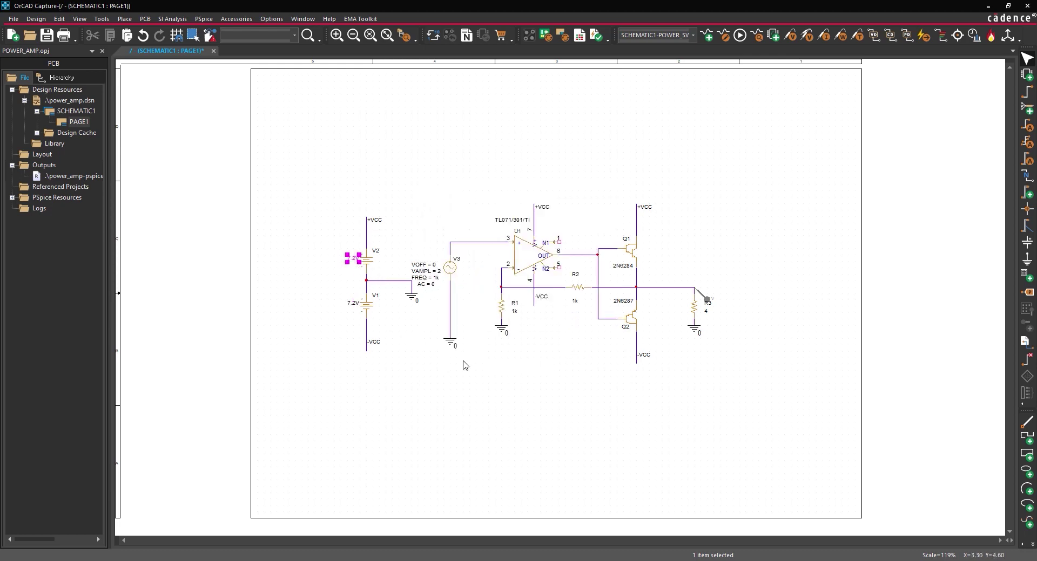
pyautogui.click(693, 35)
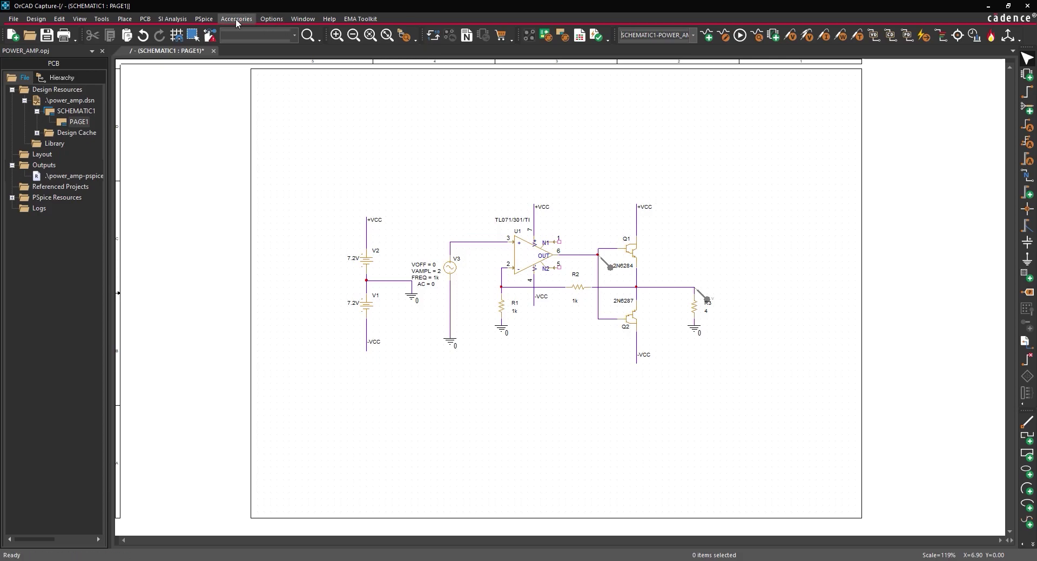
pyautogui.click(204, 18)
pyautogui.click(213, 58)
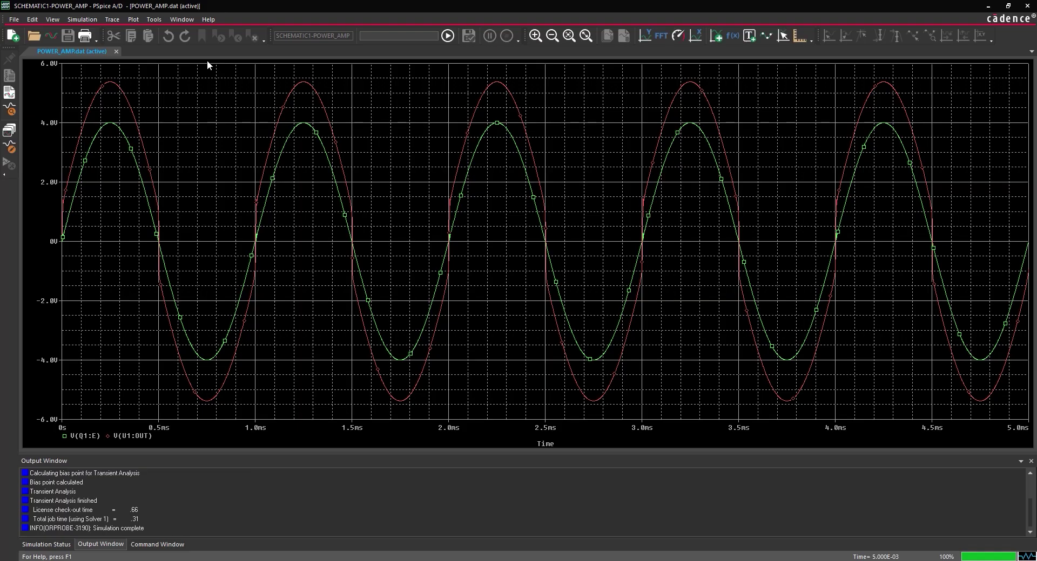